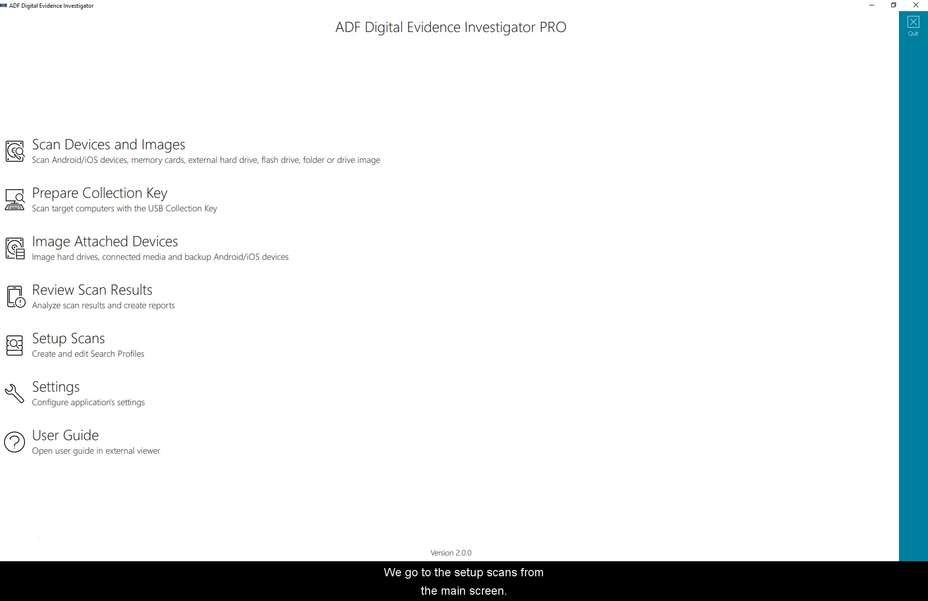
# - Start a new search profile under Setup Scans and add a new capture that collects files
pyautogui.click(113, 354)
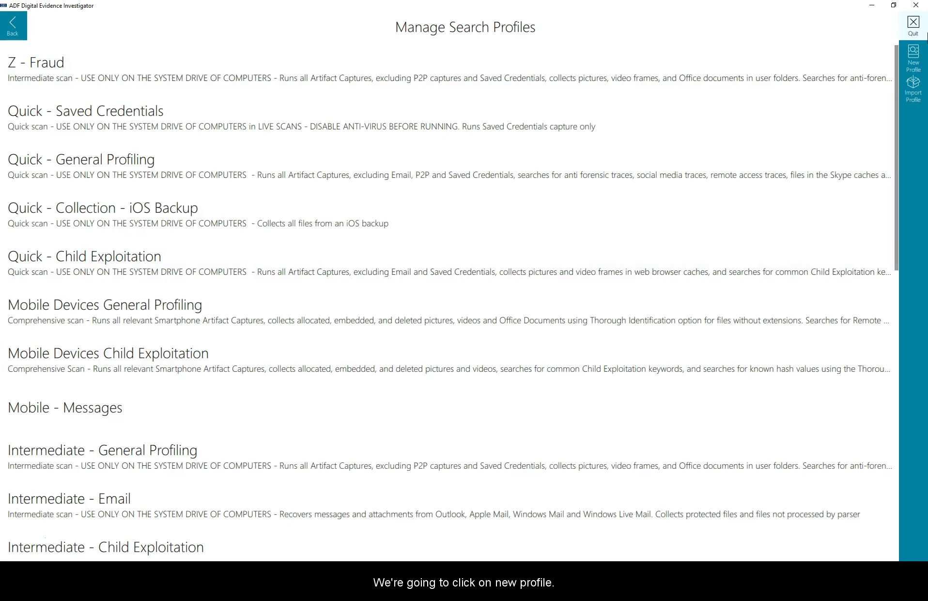
pyautogui.click(922, 68)
pyautogui.click(922, 67)
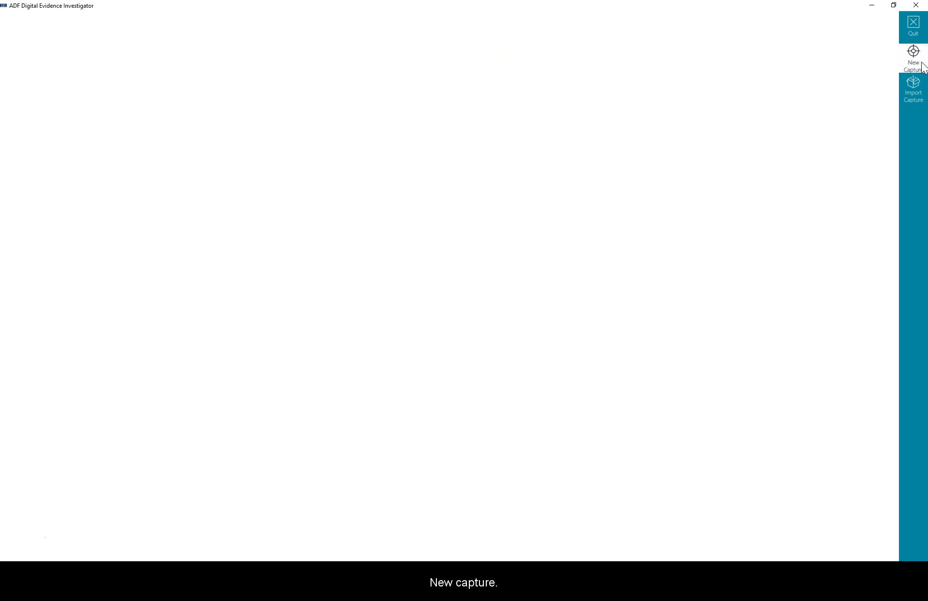
pyautogui.click(100, 222)
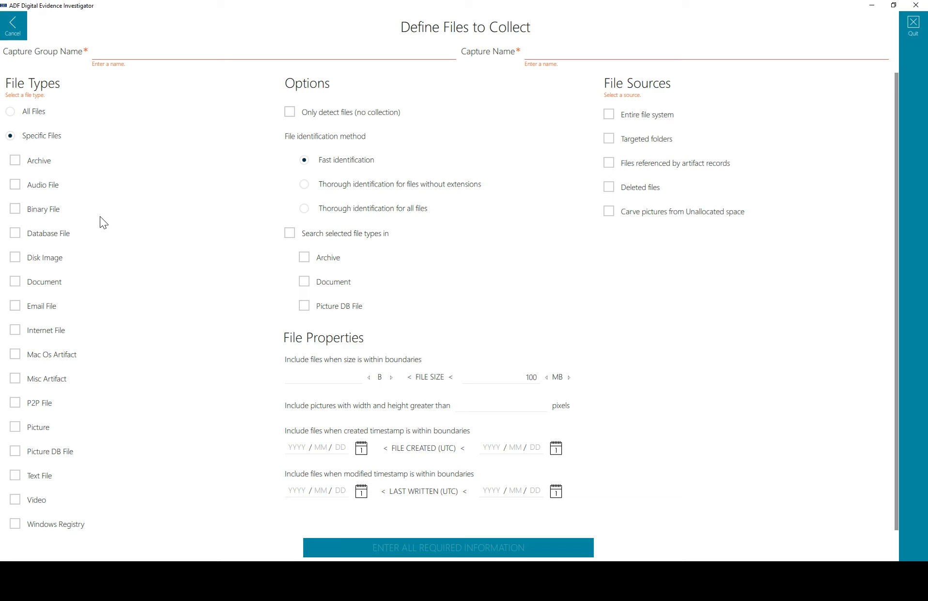
# - Set the capture group name to My Captures and the capture name to All PDF files
pyautogui.click(135, 46)
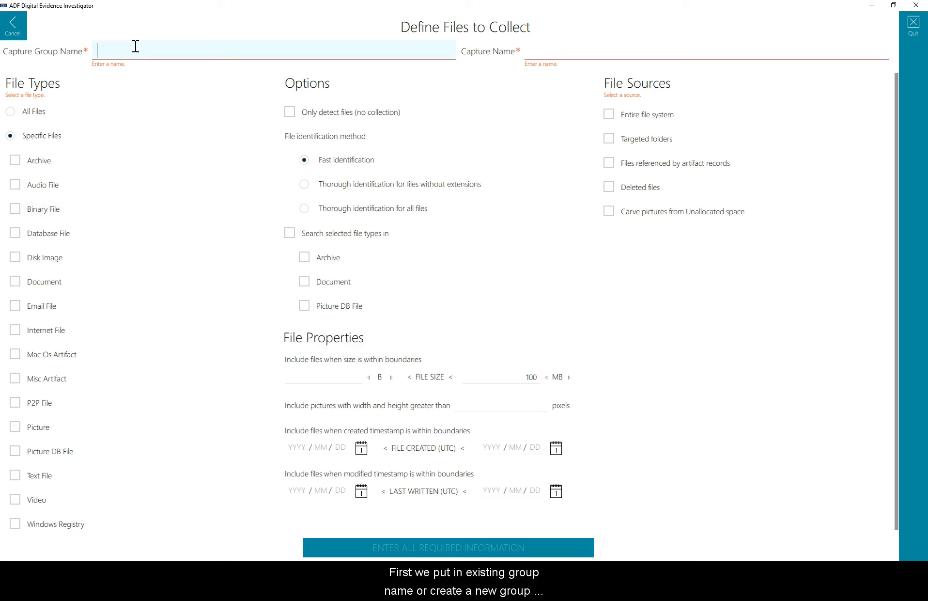
pyautogui.write('My Captures')
pyautogui.press('Tab')
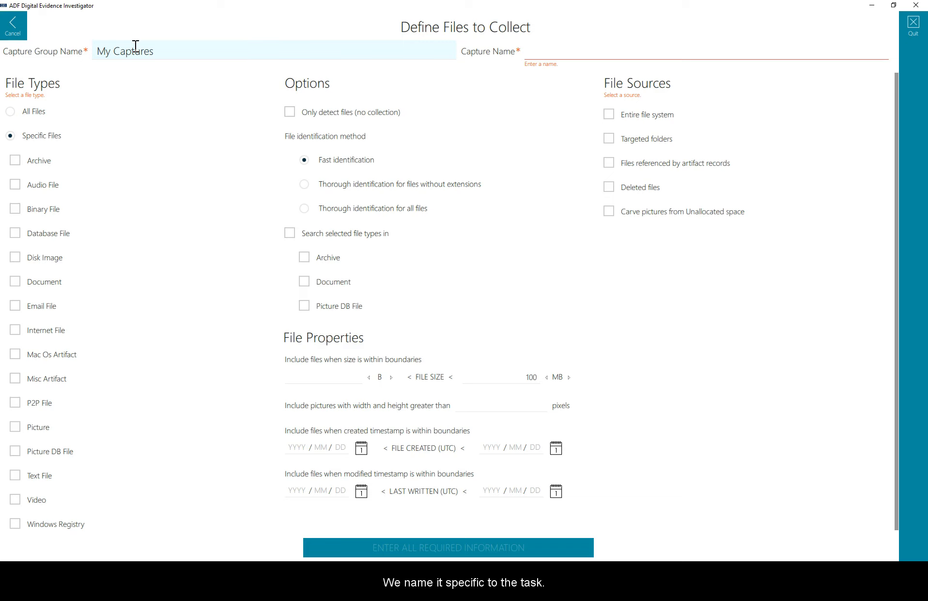
pyautogui.write('All PDF')
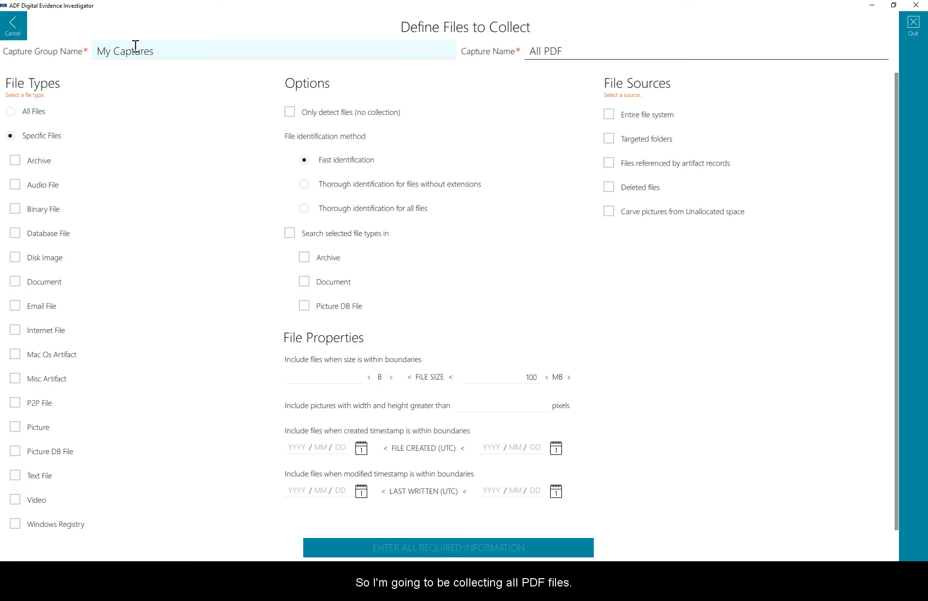
pyautogui.write(' files')
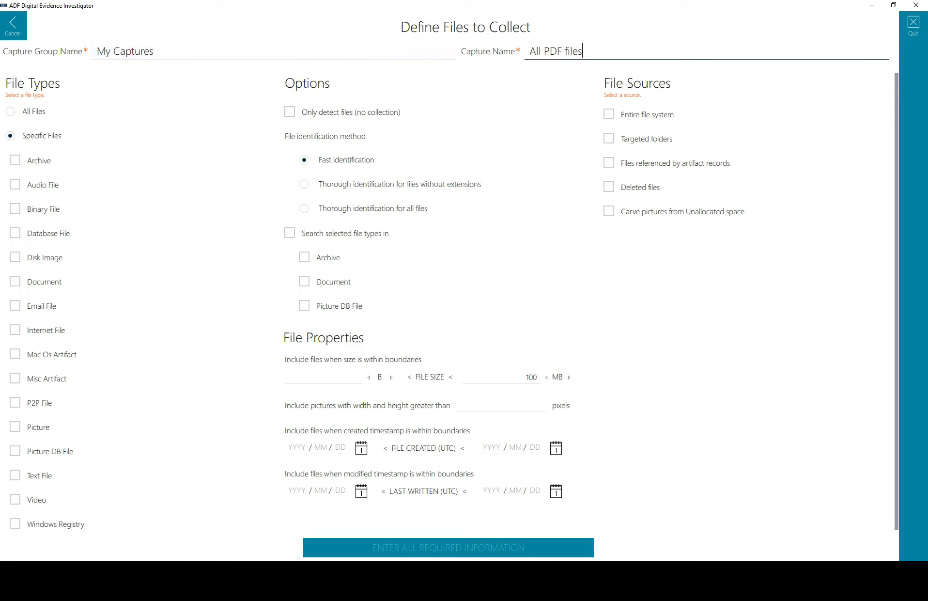
# - Limit the document file types to Portable Document Format and include archives in the search for selected file types
pyautogui.scroll(-1, 59, 162)
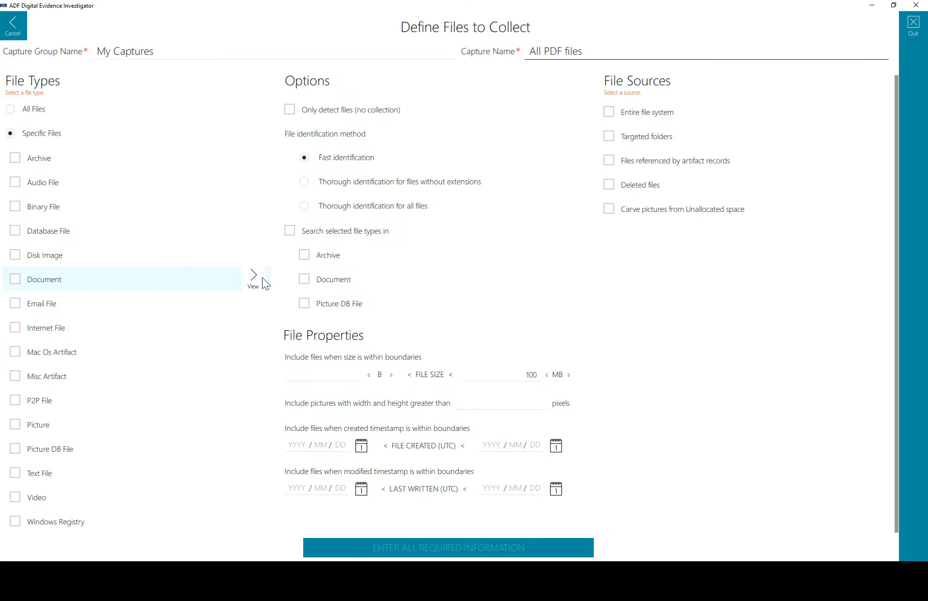
pyautogui.click(263, 279)
pyautogui.click(65, 246)
pyautogui.click(50, 271)
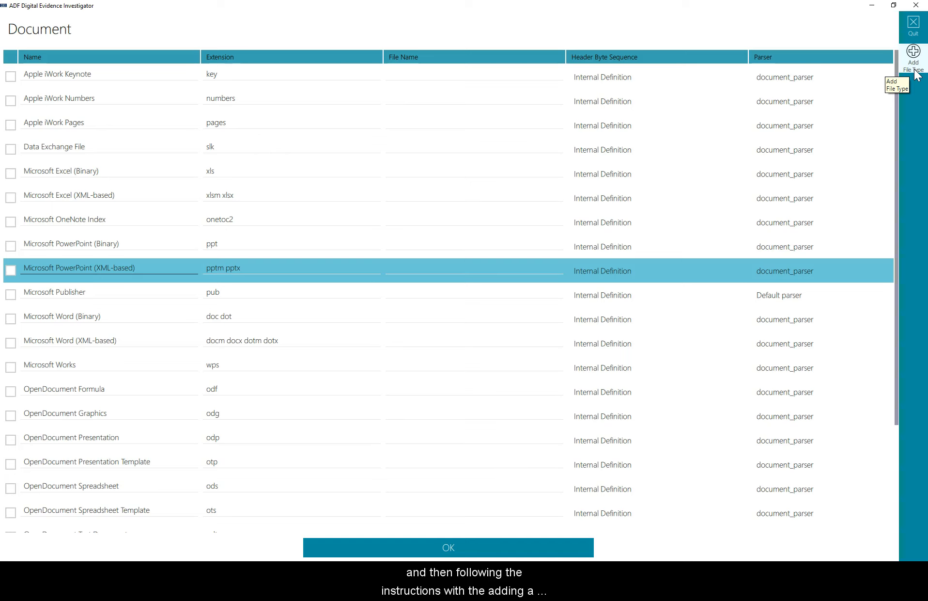
pyautogui.scroll(-3, 516, 281)
pyautogui.click(10, 446)
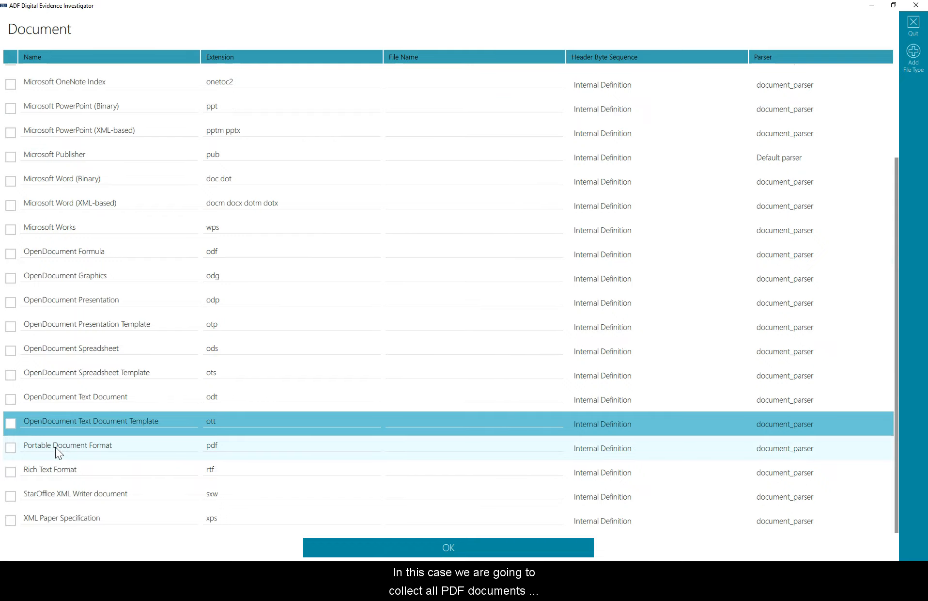
pyautogui.click(10, 446)
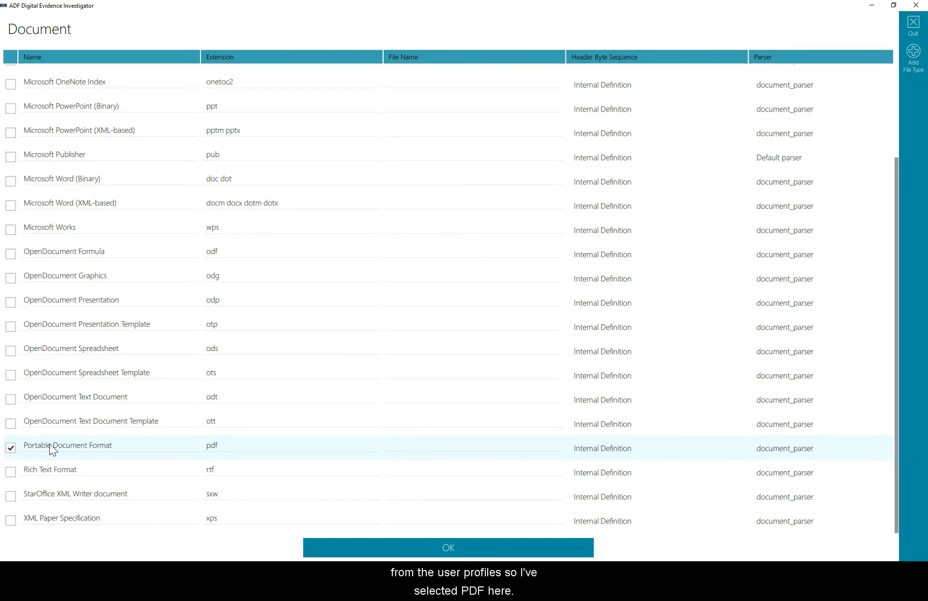
pyautogui.click(448, 547)
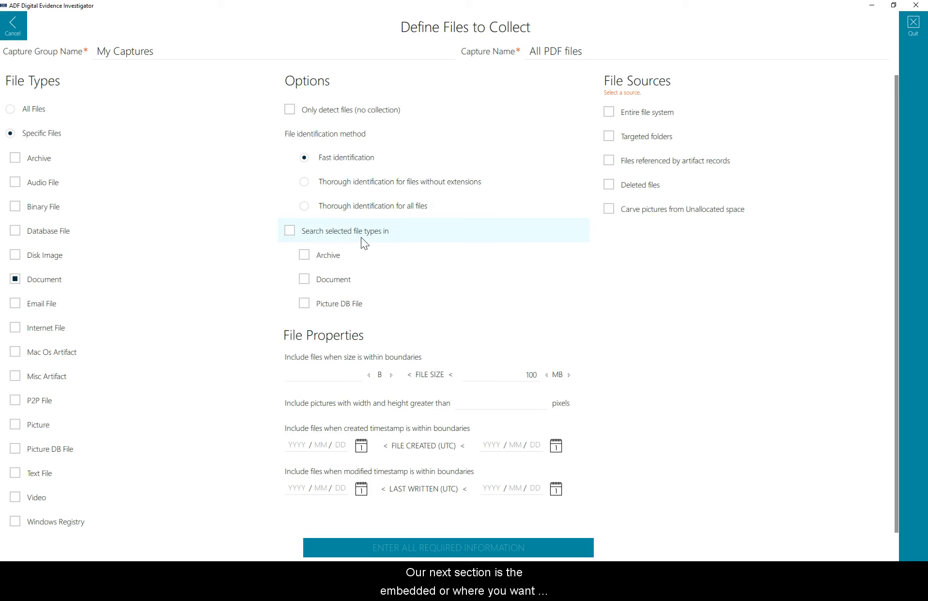
pyautogui.click(306, 255)
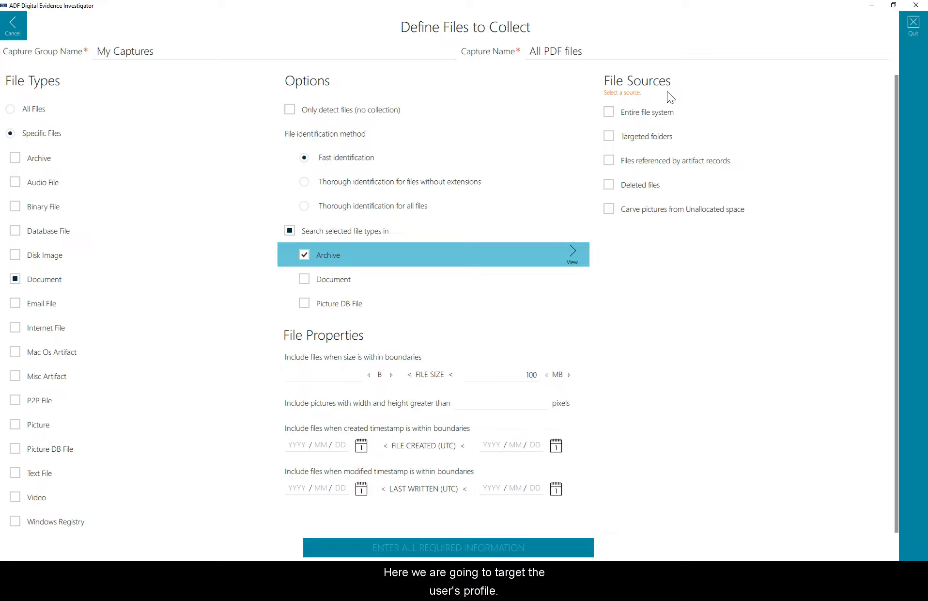
# - Restrict the capture's file sources to the /users/.* targeted folder and save the capture
pyautogui.click(874, 134)
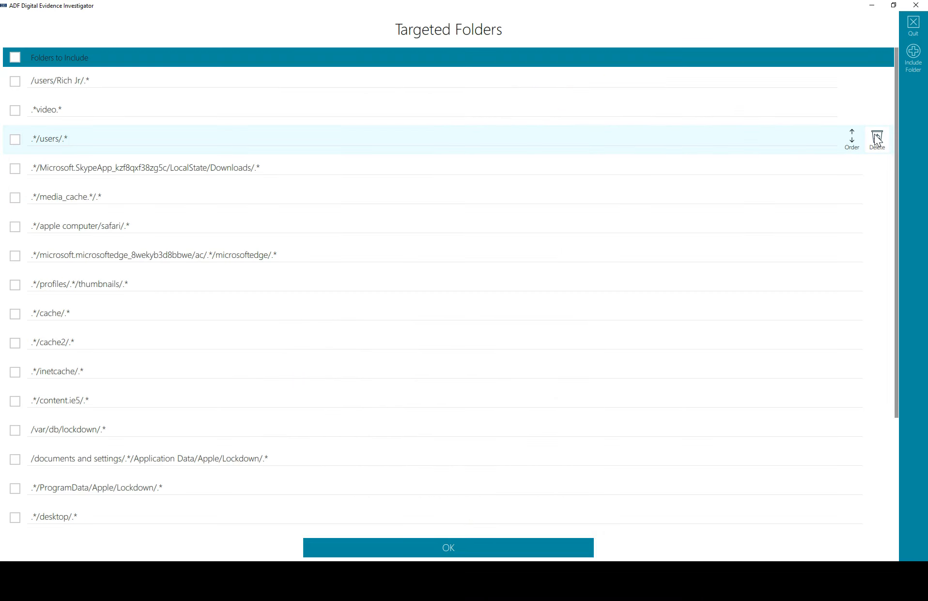
pyautogui.scroll(-5, 124, 441)
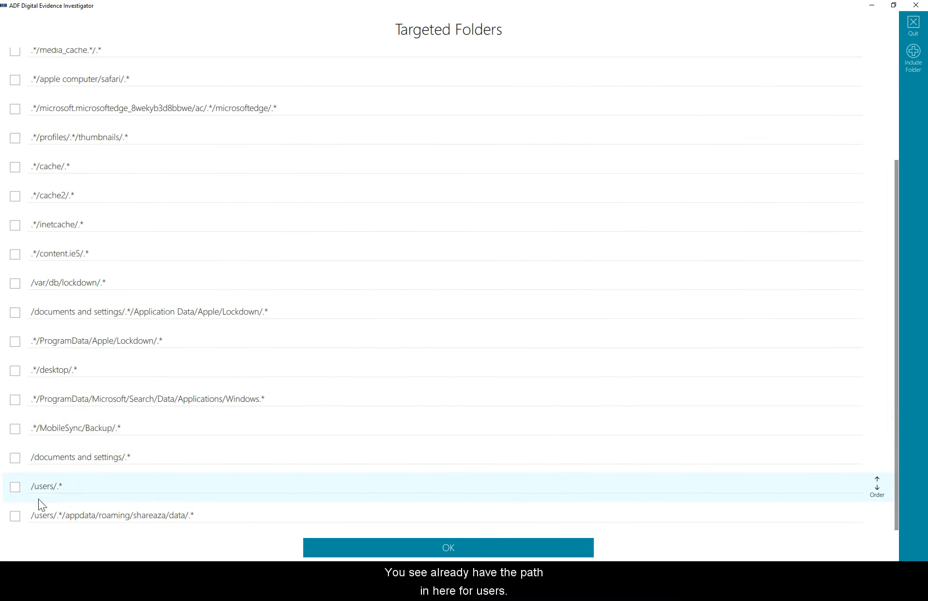
pyautogui.click(15, 486)
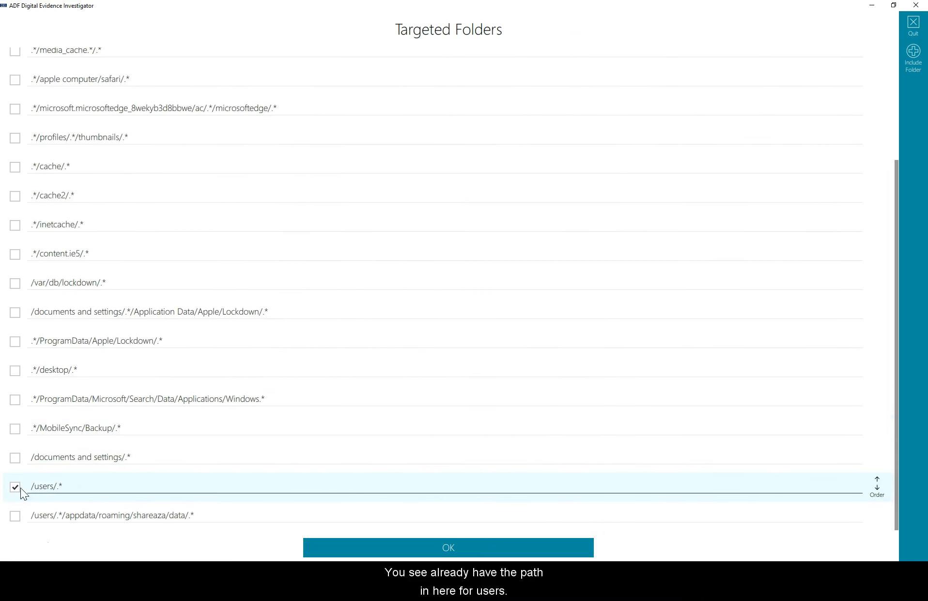
pyautogui.click(487, 542)
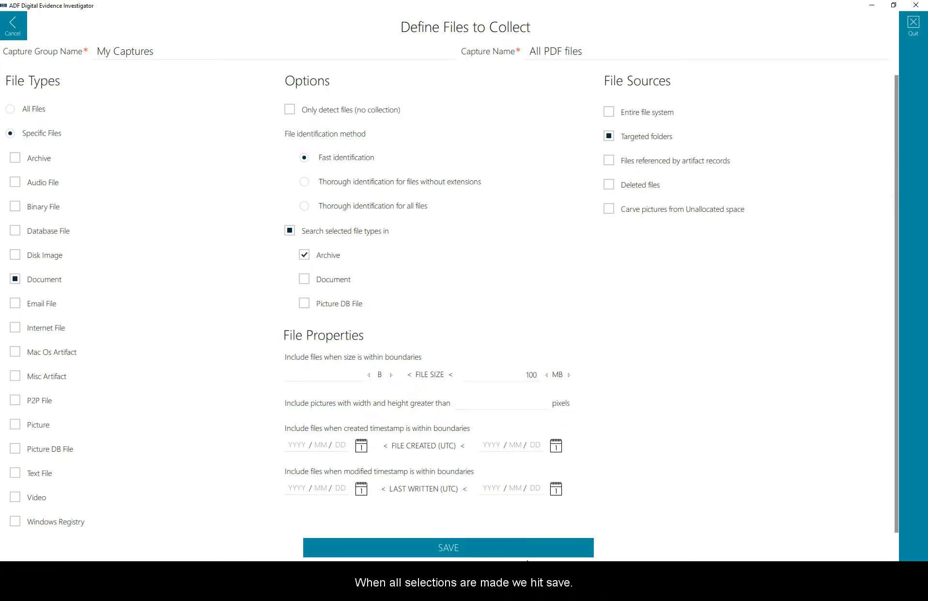
pyautogui.click(480, 547)
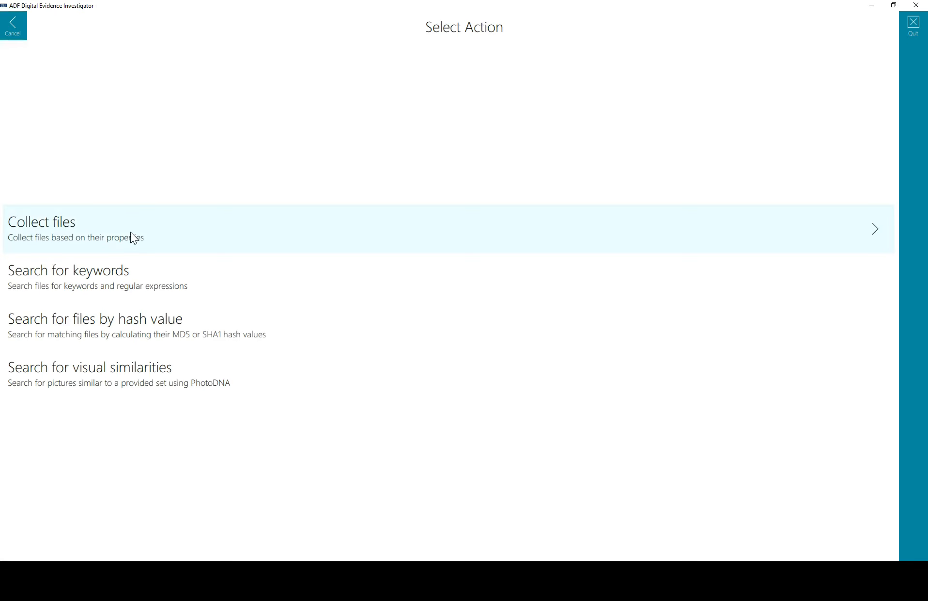
# - Start another file-collection capture in the My Captures group and name it as all files from the target user
pyautogui.click(131, 232)
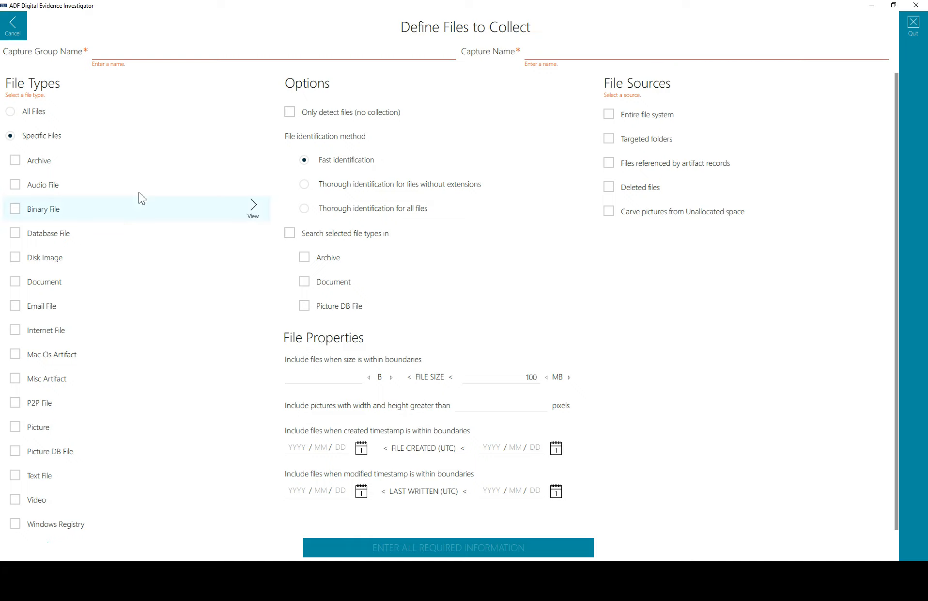
pyautogui.write('My Captures')
pyautogui.doubleClick(152, 52)
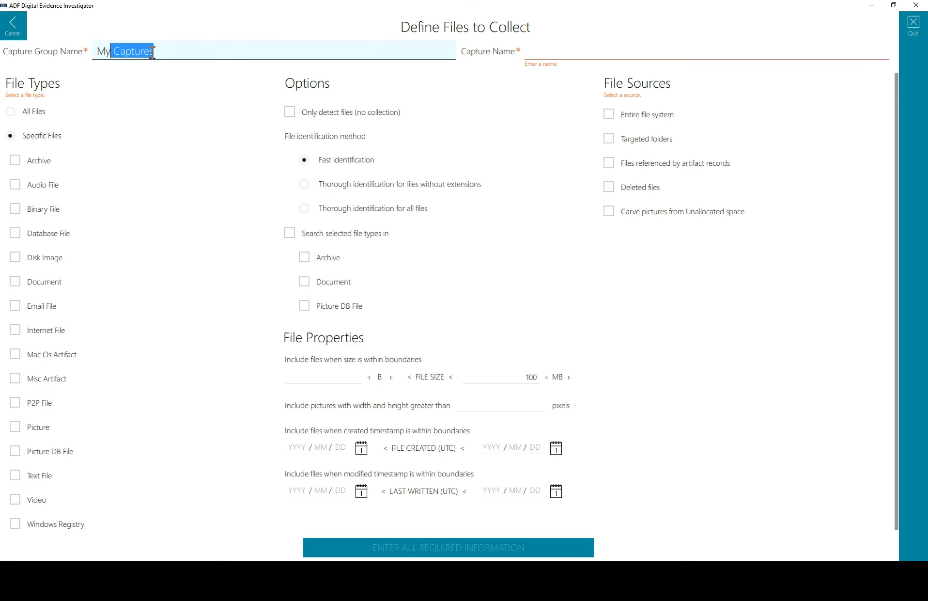
pyautogui.click(152, 52)
pyautogui.press('Tab')
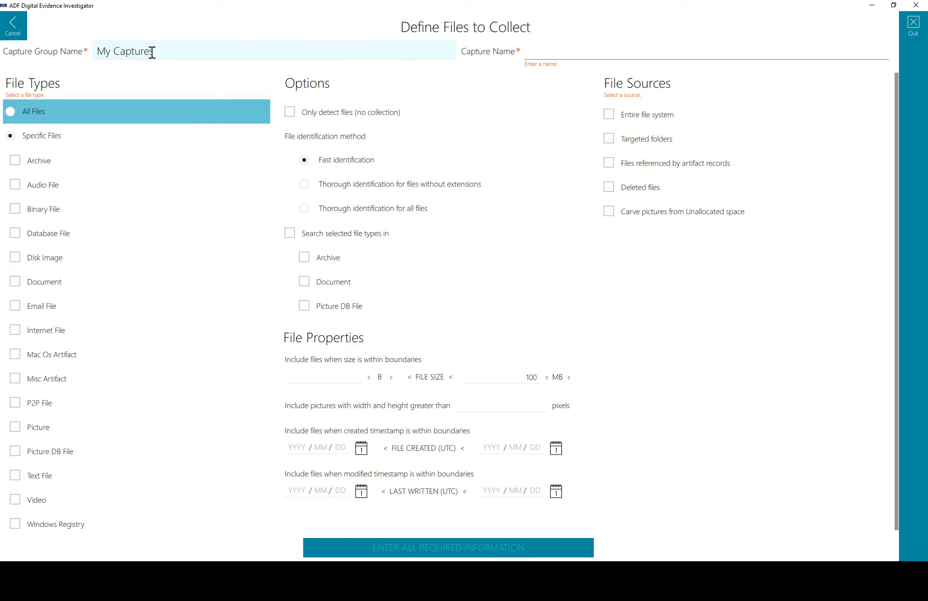
pyautogui.hotkey('shift', 'Tab')
pyautogui.write('Al')
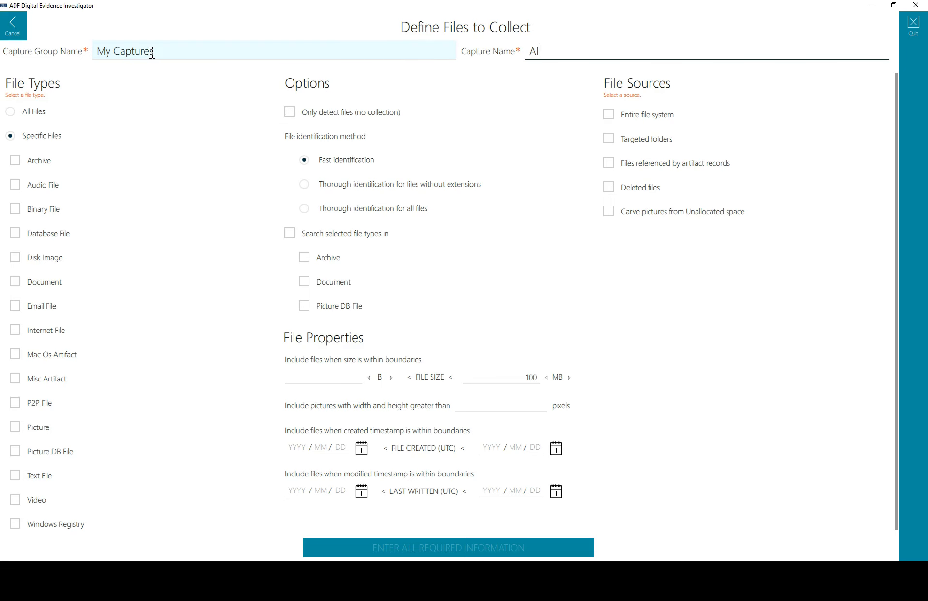
pyautogui.write('l files from Rich Jr User')
# - Collect all file types from the target user's own profile folder and save the capture
pyautogui.click(36, 117)
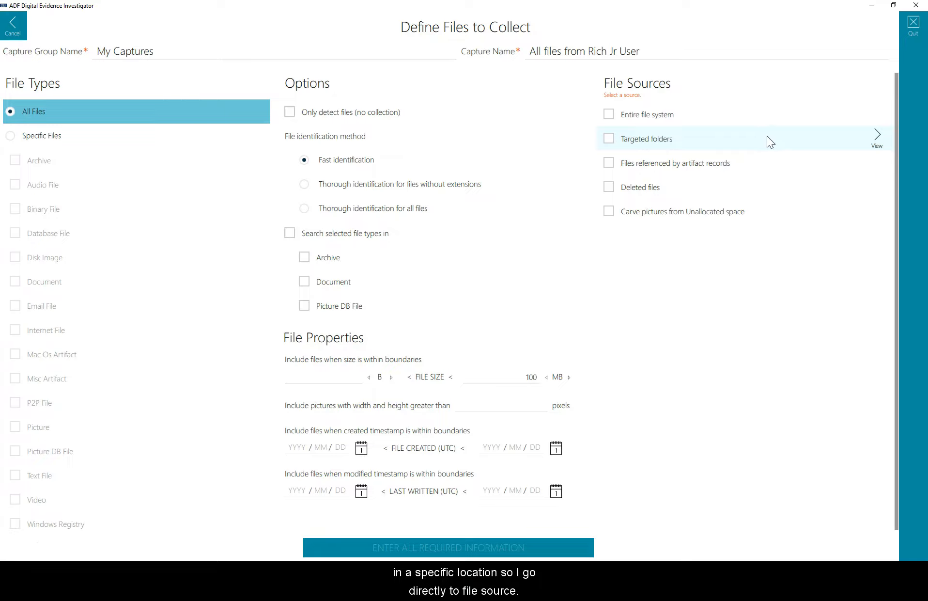
pyautogui.click(876, 136)
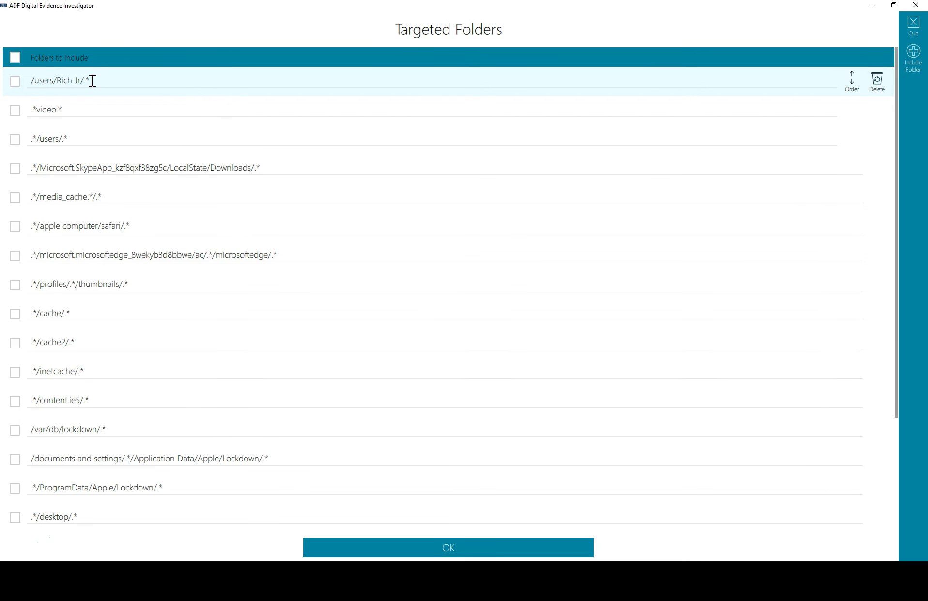
pyautogui.click(15, 80)
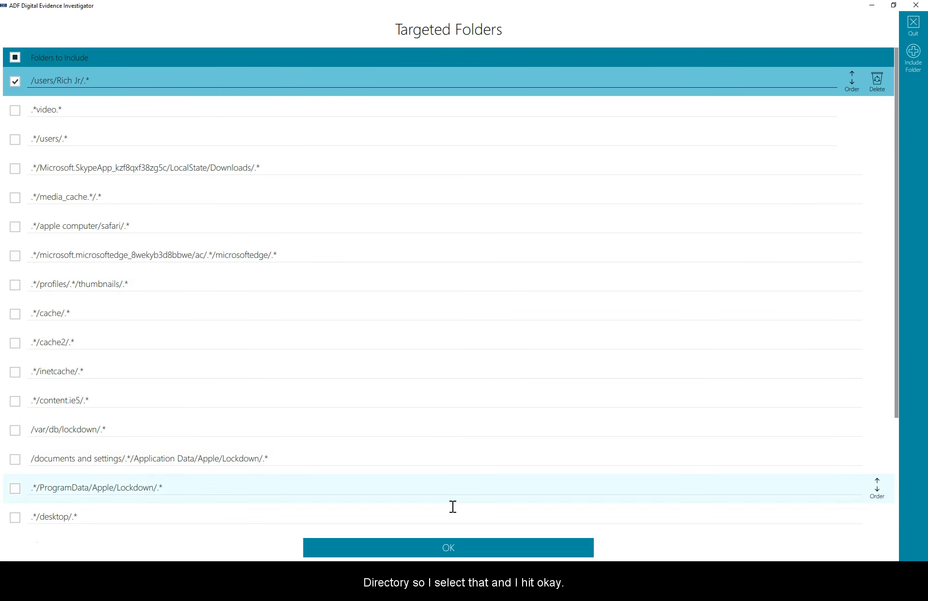
pyautogui.click(458, 552)
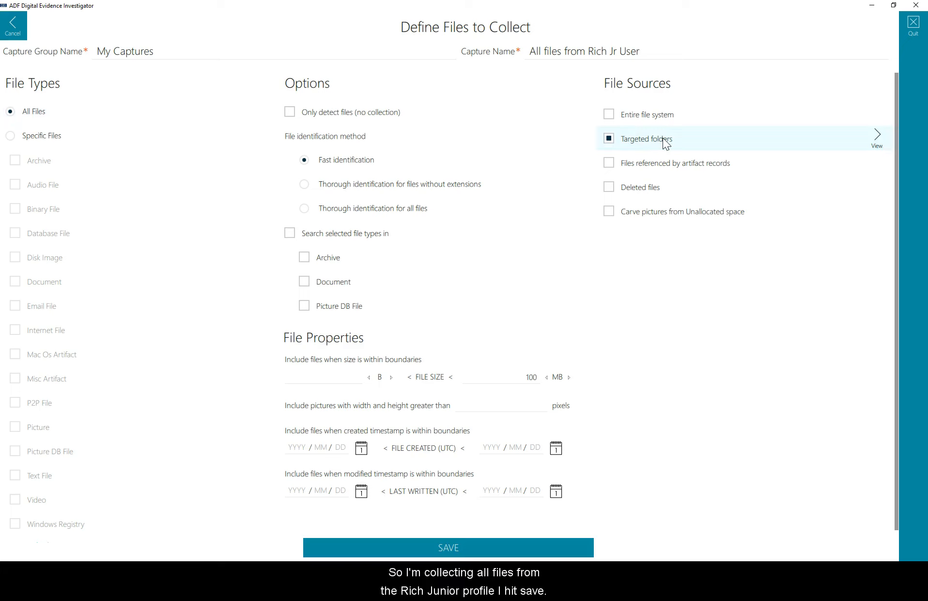
pyautogui.click(457, 545)
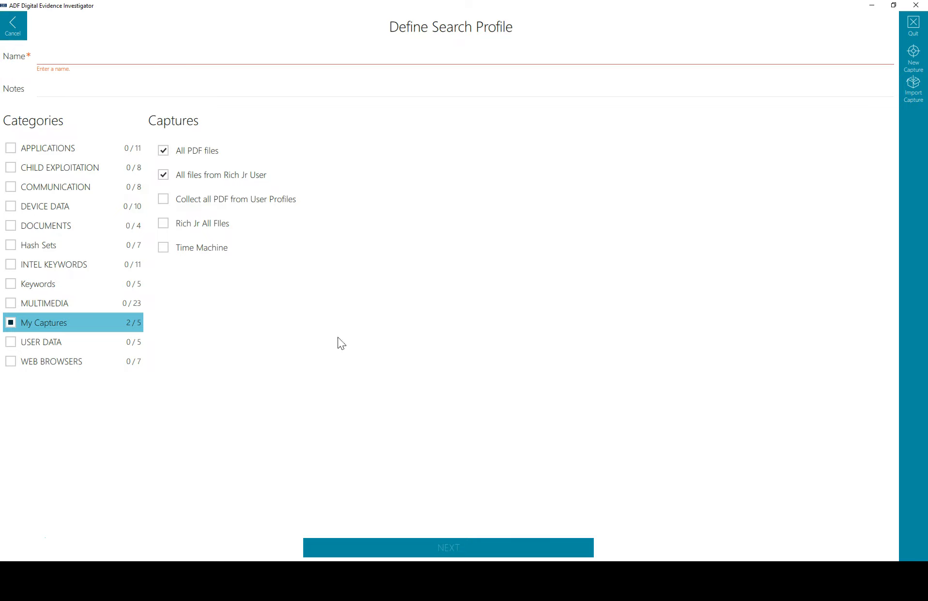
# - Leave the search profile setup and examine the summaries of the two 2019-10-01 scans in the scan results
pyautogui.click(12, 29)
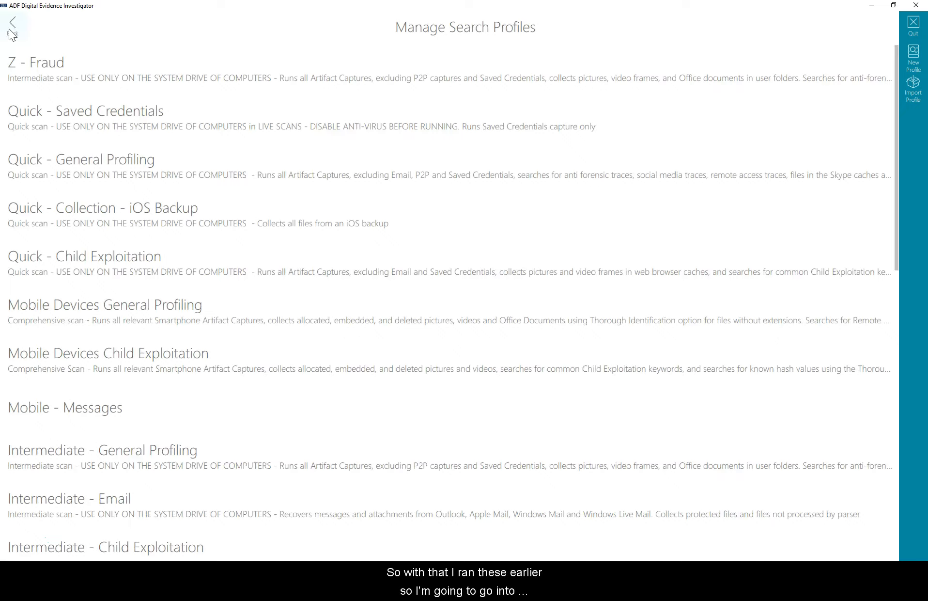
pyautogui.click(12, 24)
pyautogui.click(80, 306)
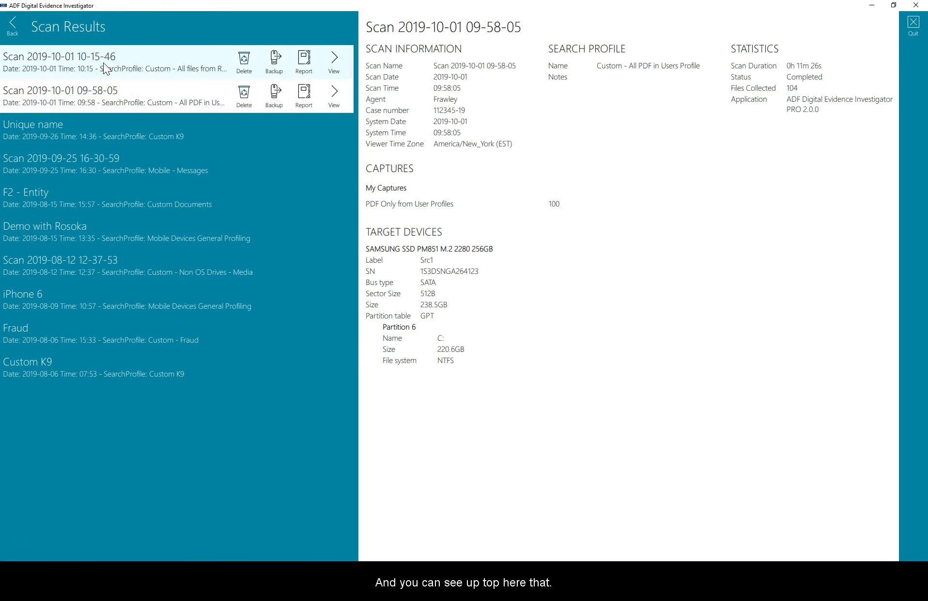
pyautogui.click(103, 63)
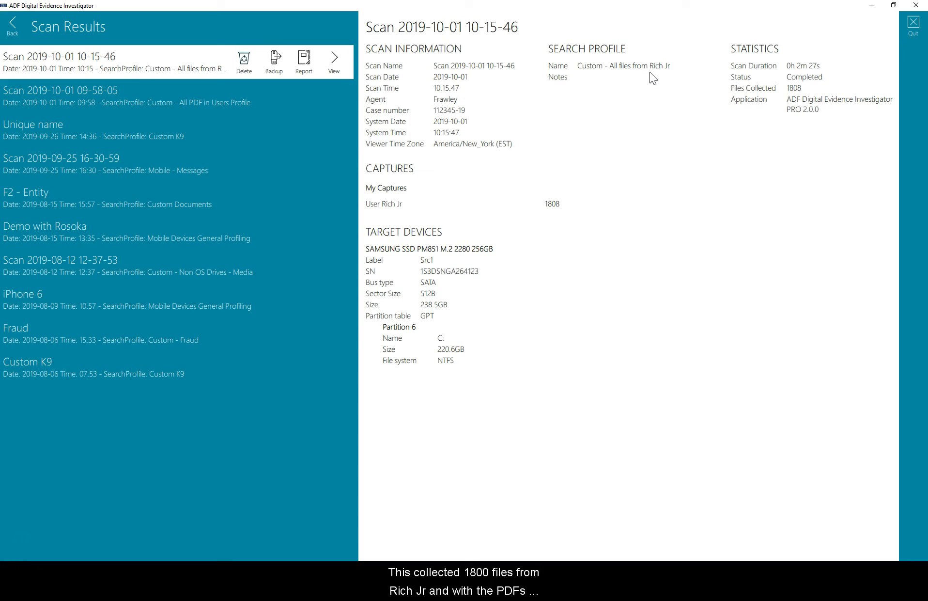
pyautogui.click(73, 97)
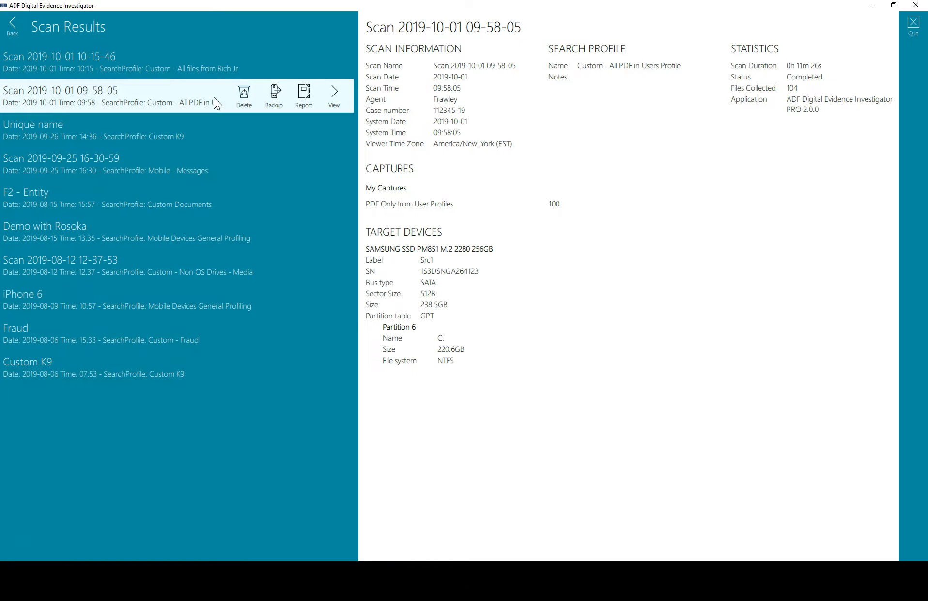
pyautogui.click(306, 93)
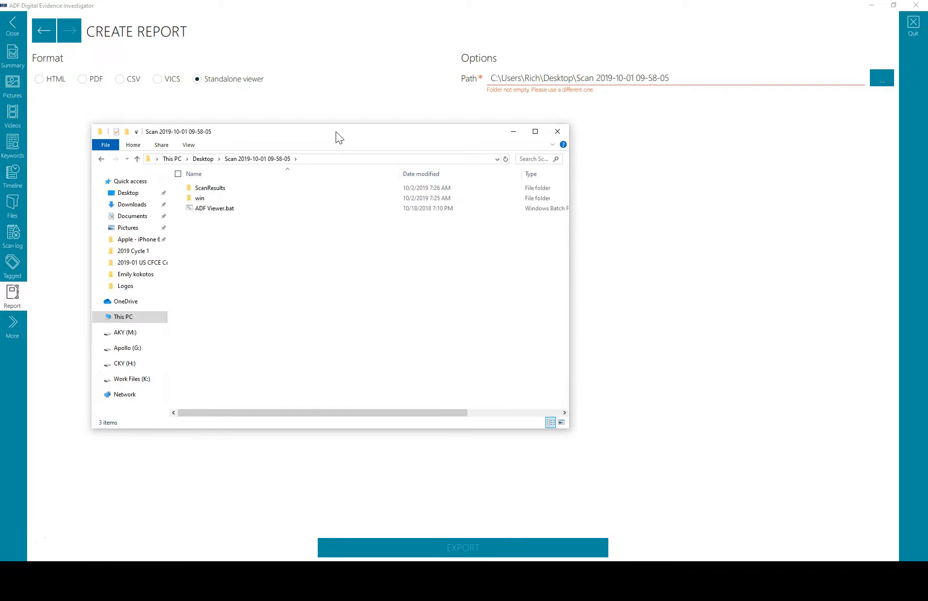
# - Close the evidence application and reposition the exported report's folder window on the desktop
pyautogui.moveTo(335, 131); pyautogui.dragTo(391, 122)
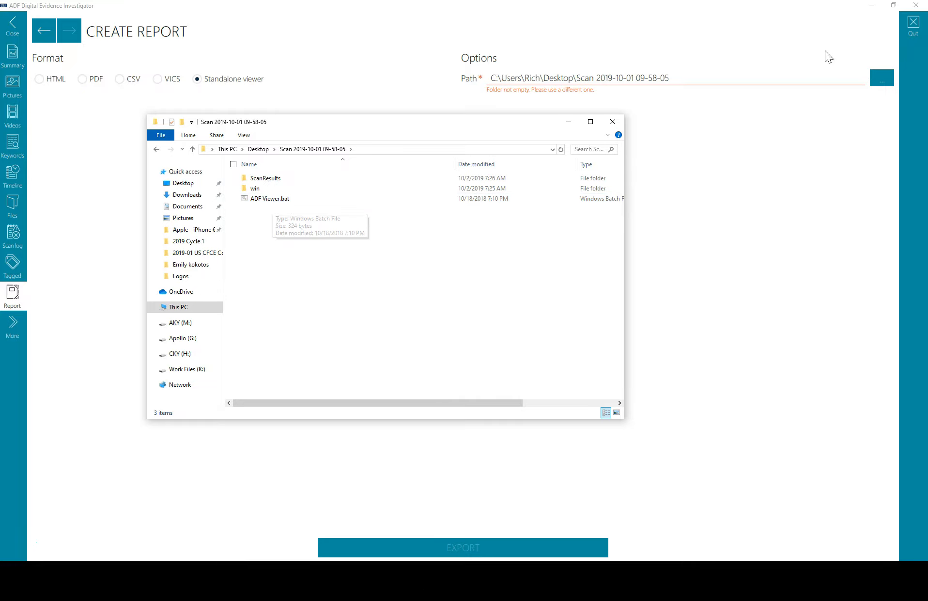
pyautogui.click(917, 7)
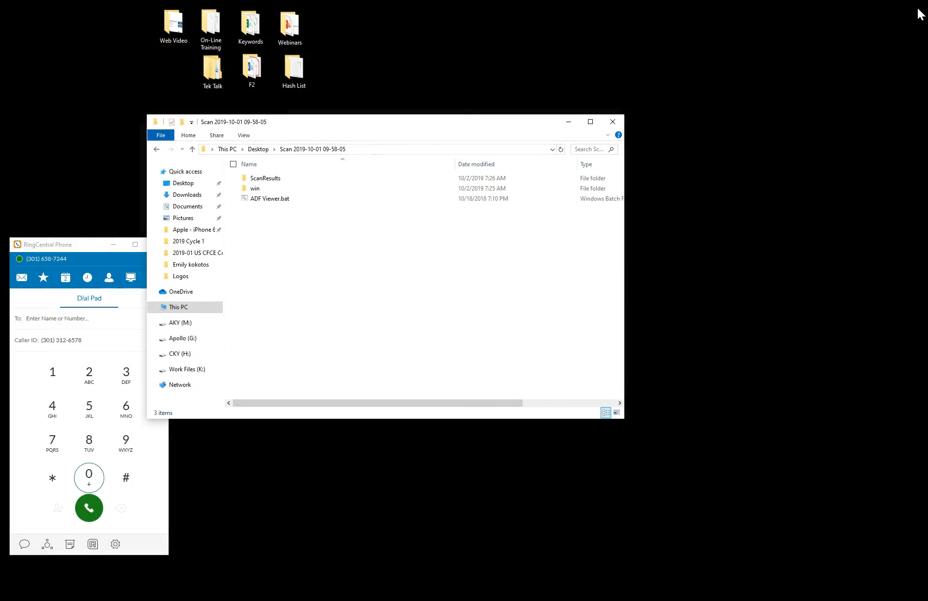
pyautogui.moveTo(383, 119); pyautogui.dragTo(385, 97)
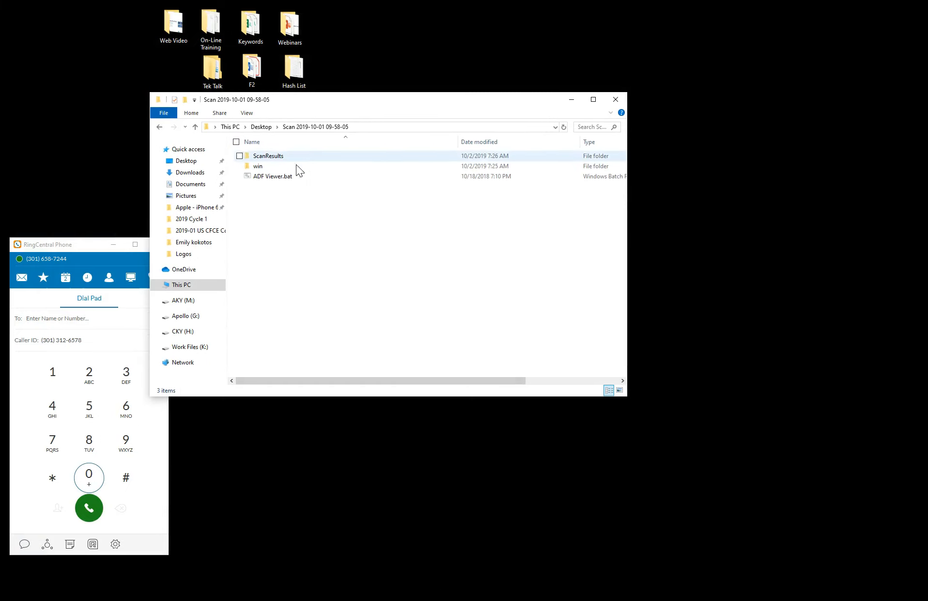
pyautogui.click(261, 176)
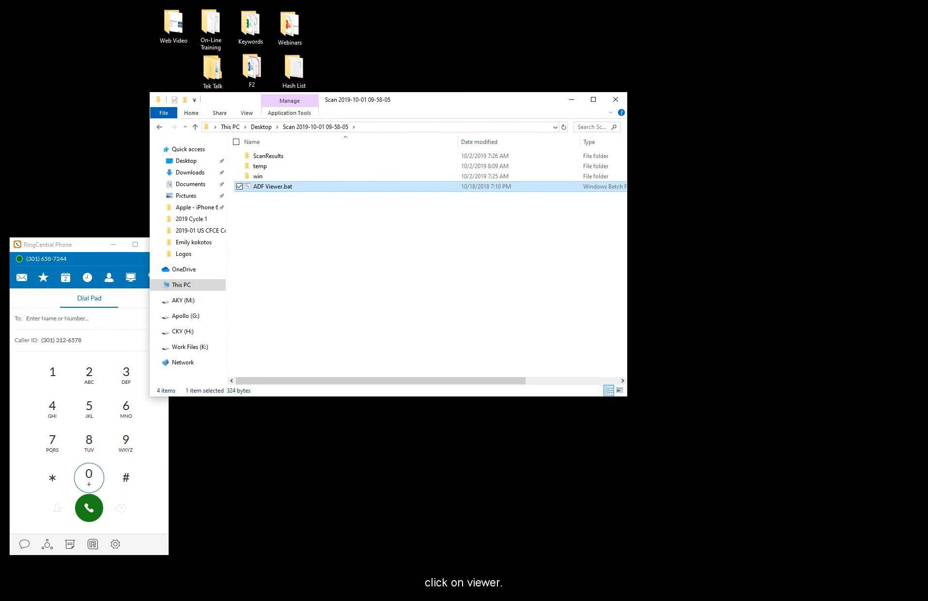
pyautogui.press('Return')
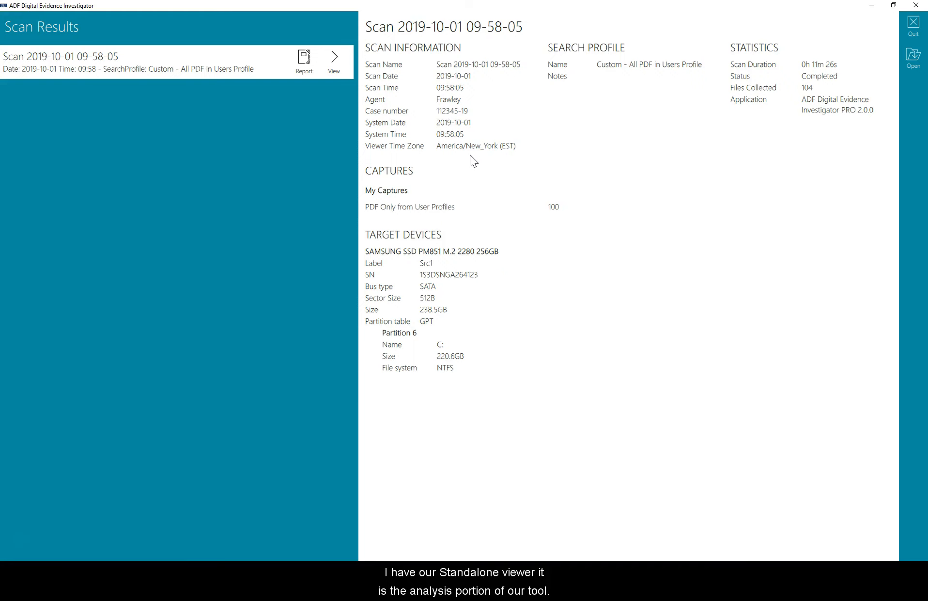
pyautogui.click(345, 70)
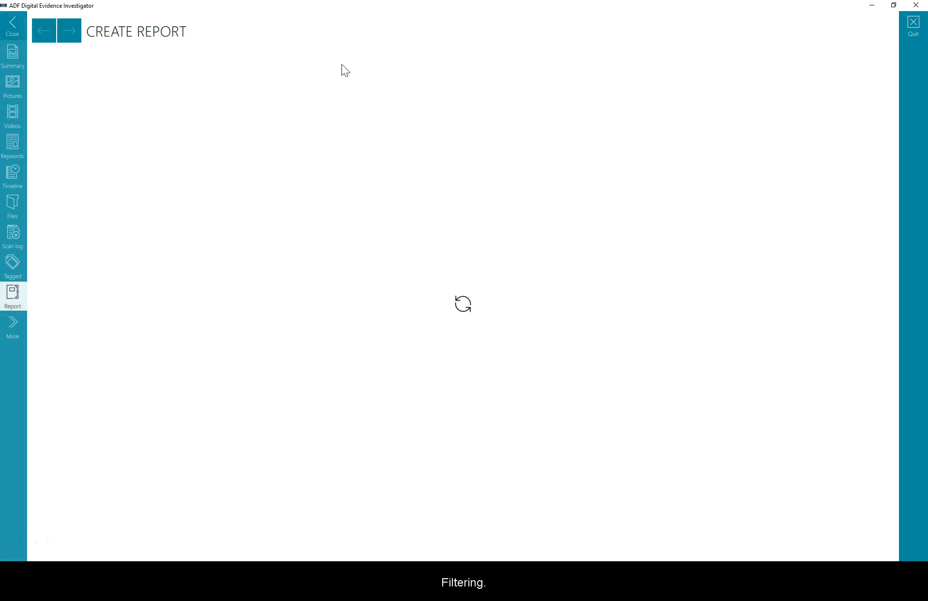
pyautogui.click(13, 61)
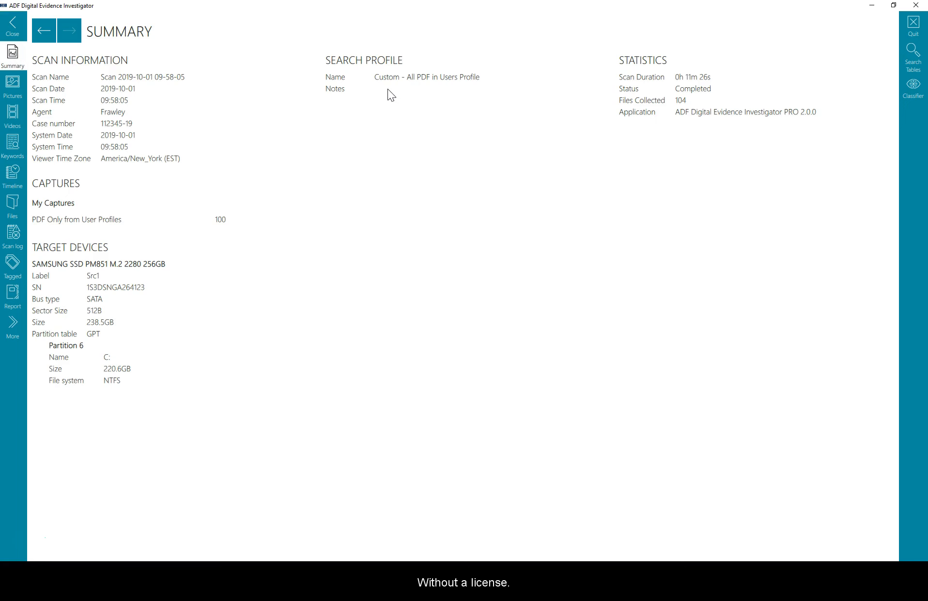
# - Check the scan's pictures, and open the PDF Only from User Profiles capture results from the summary
pyautogui.click(14, 87)
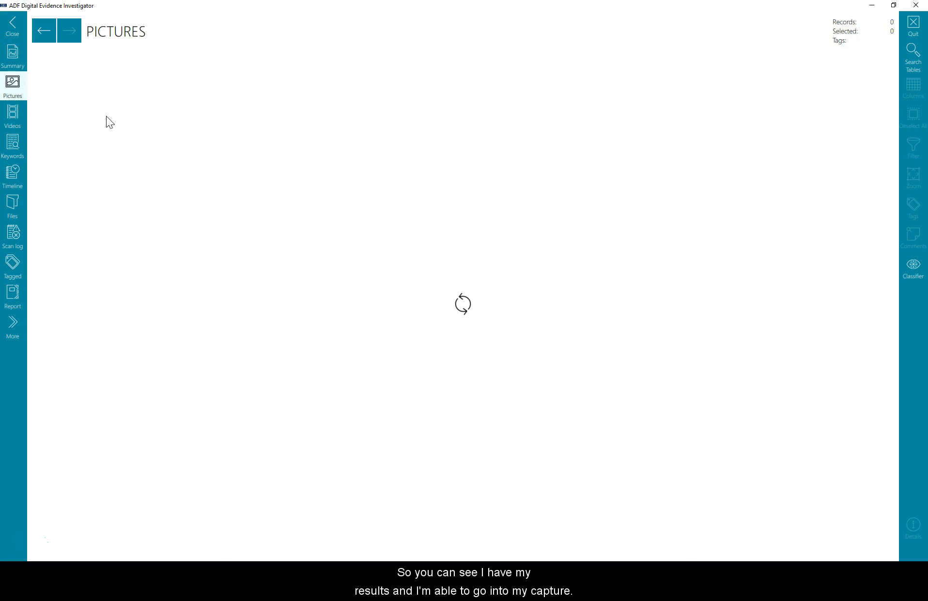
pyautogui.click(13, 57)
pyautogui.click(145, 224)
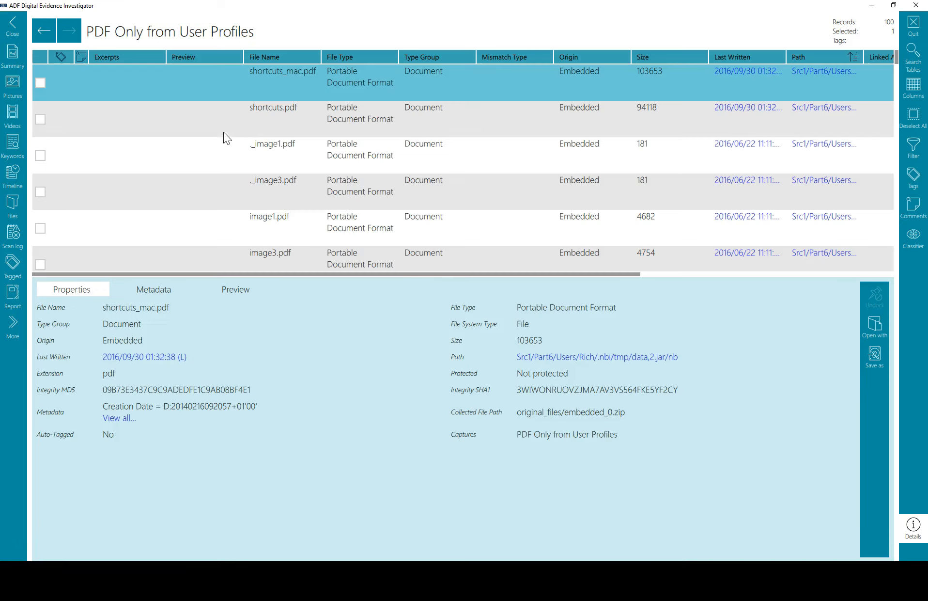
# - Examine the metadata and preview of the collected file shortcuts.pdf
pyautogui.click(290, 133)
pyautogui.scroll(-2, 298, 165)
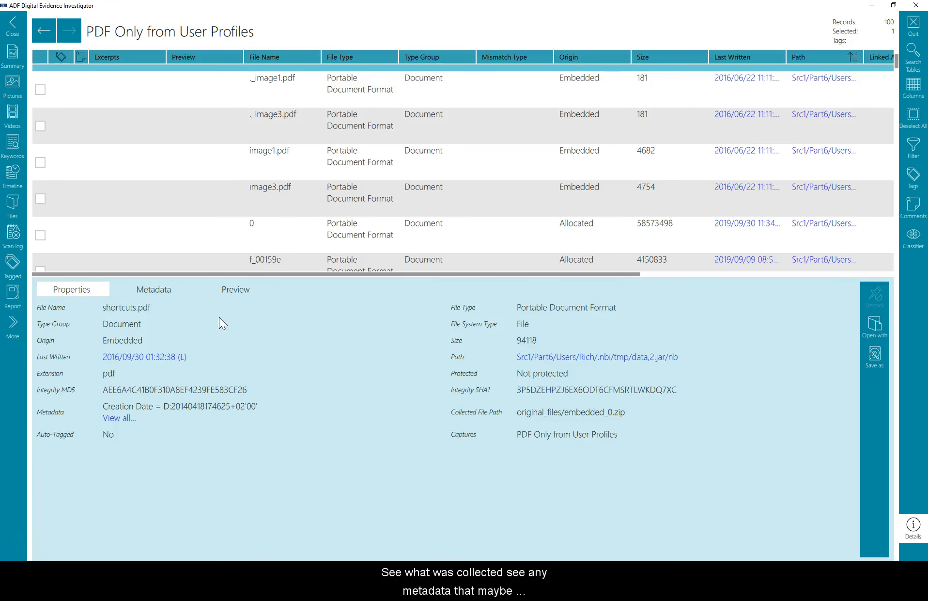
pyautogui.click(161, 288)
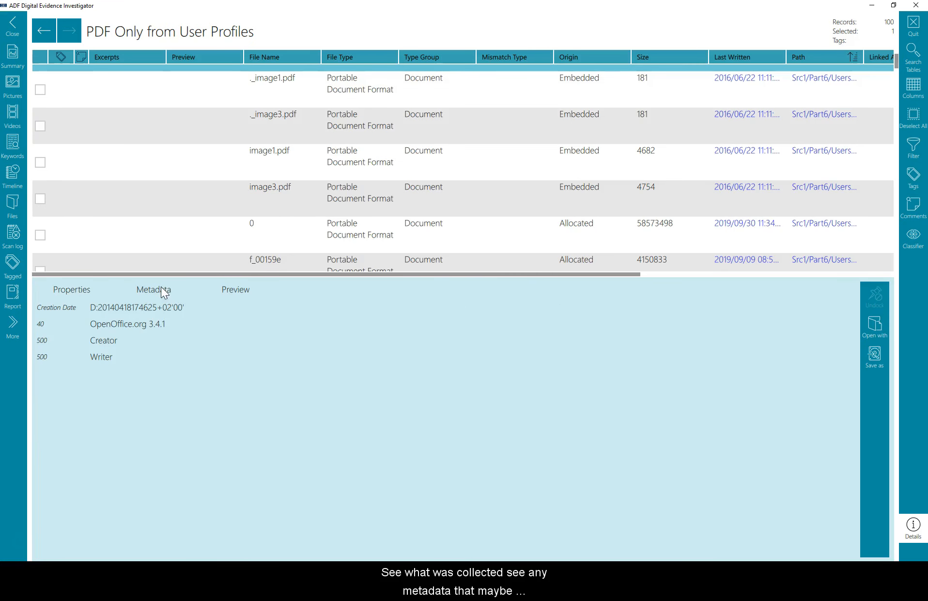
pyautogui.click(248, 290)
pyautogui.click(874, 296)
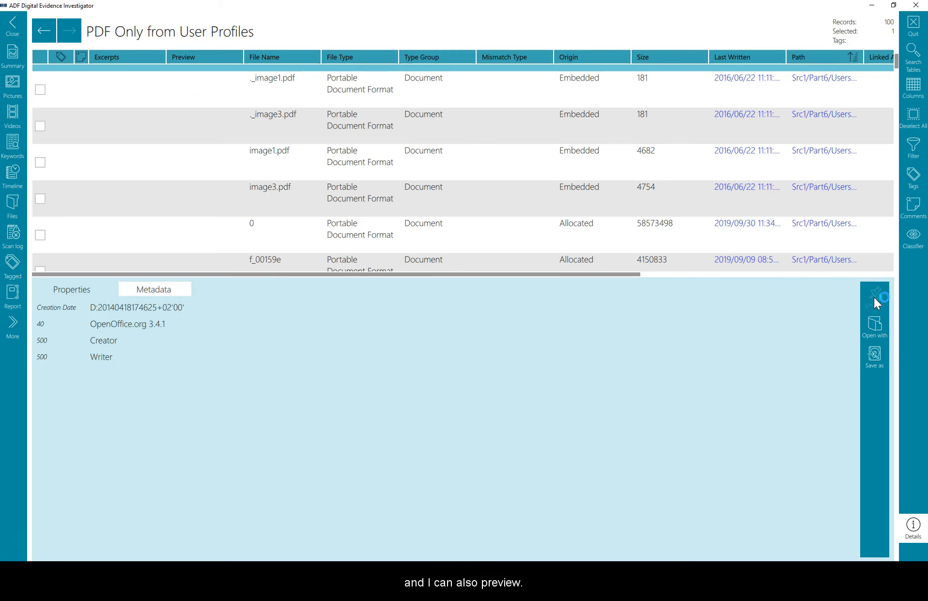